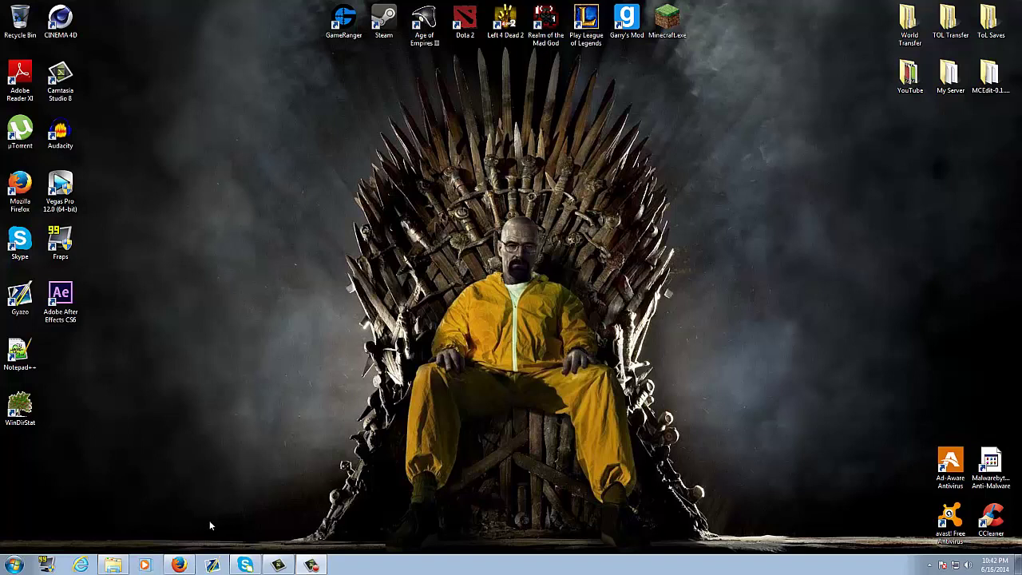
Bring the files.minecraftforge.net downloads page forward and review its Promotions table
left_click(178, 565)
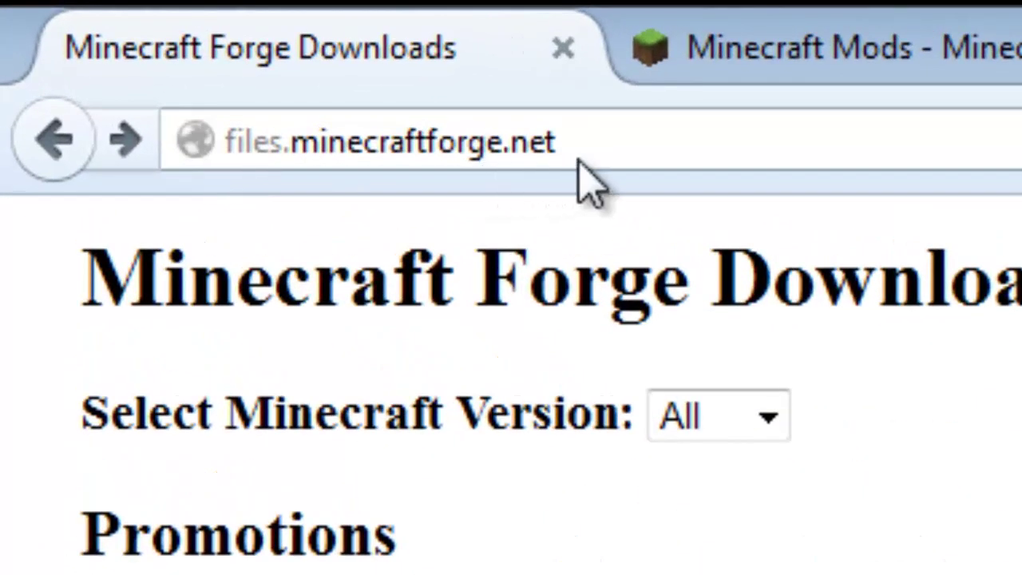
left_click(541, 129)
left_click(573, 114)
left_click_drag(688, 136, 188, 140)
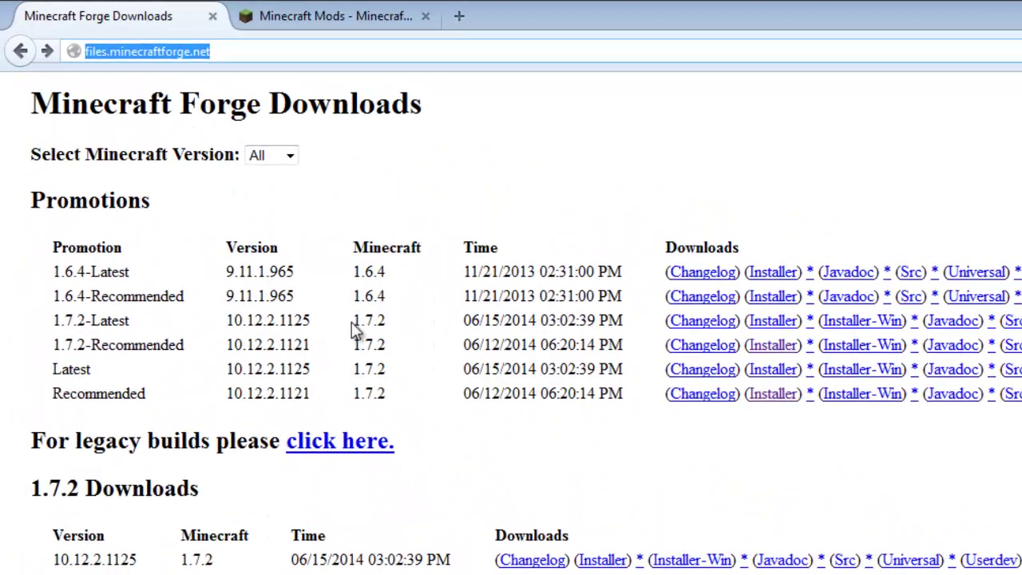
left_click(195, 168)
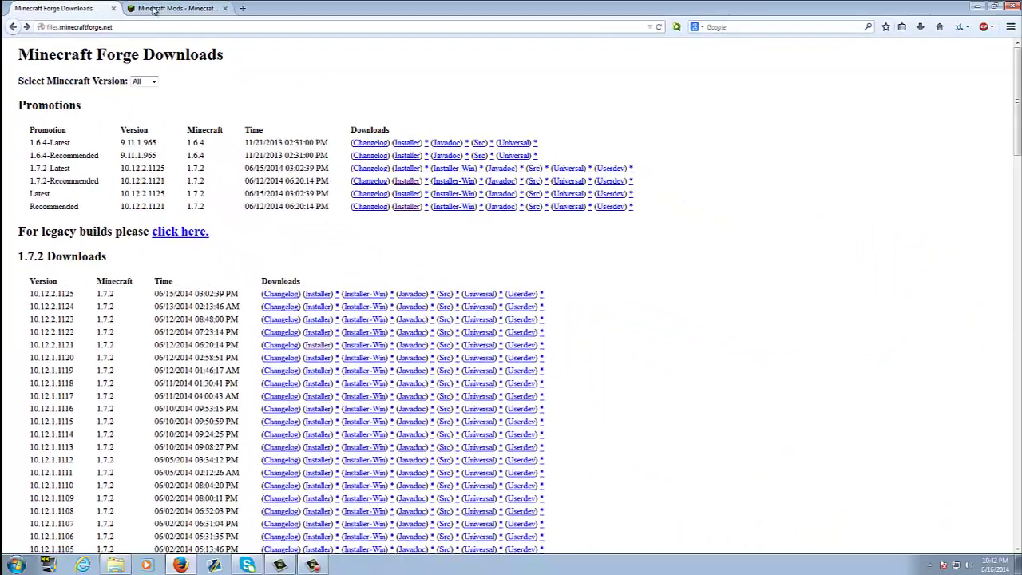
left_click(154, 8)
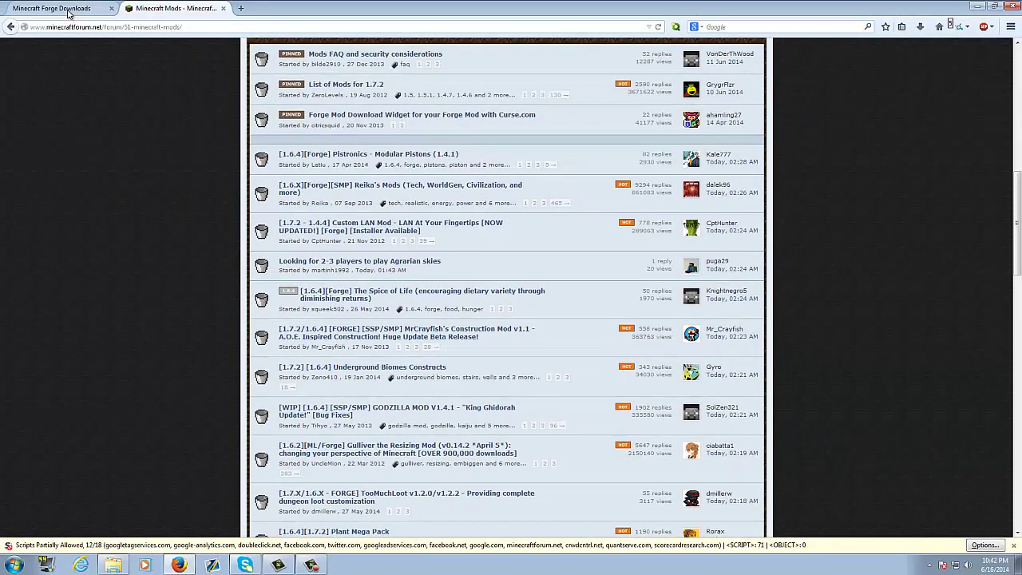
key("ctrl+Tab")
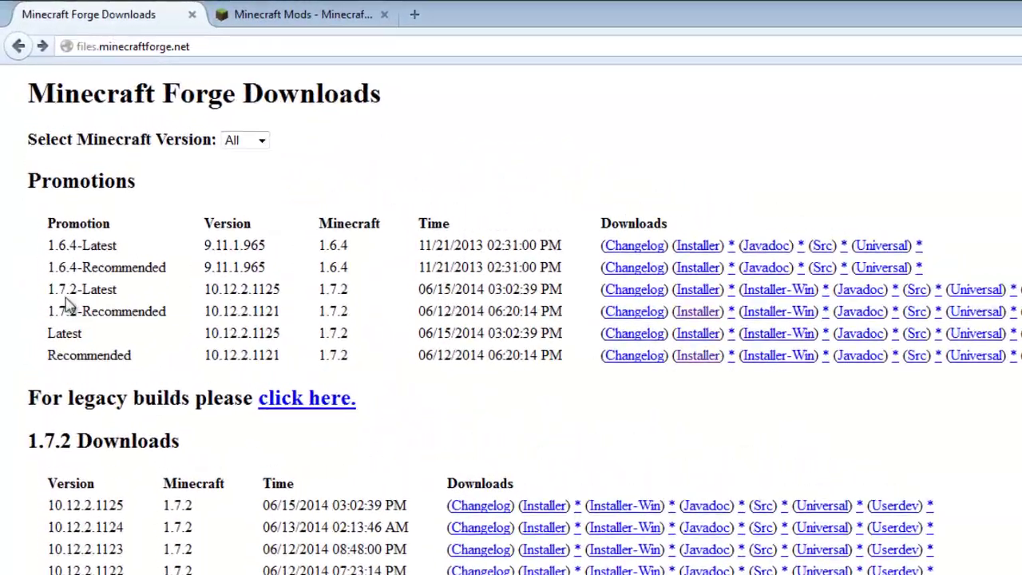
Download the Installer for the 1.7.2-Recommended Forge build 10.12.2.1121
left_click_drag(44, 295, 188, 327)
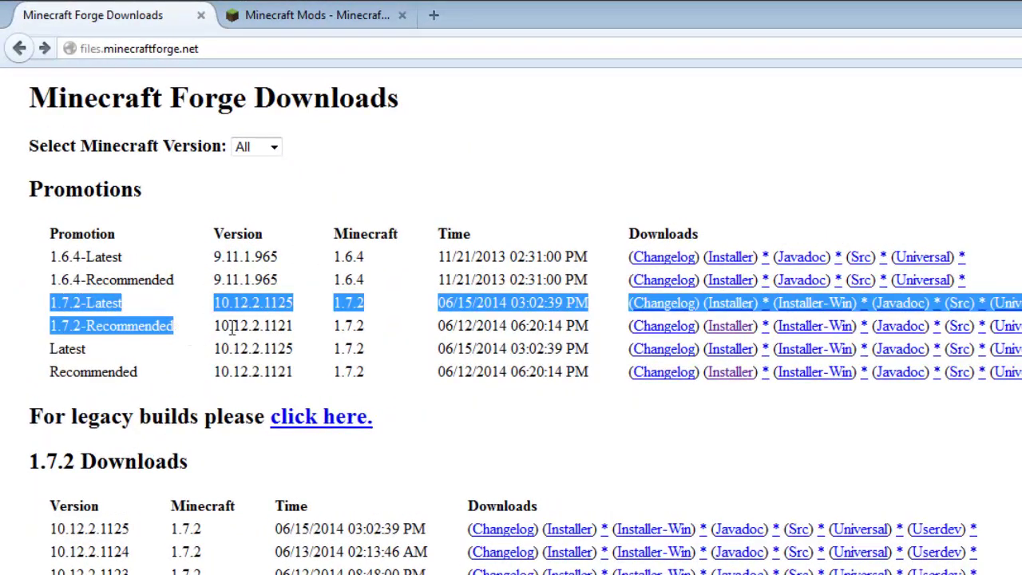
left_click_drag(305, 328, 1006, 349)
left_click(118, 318)
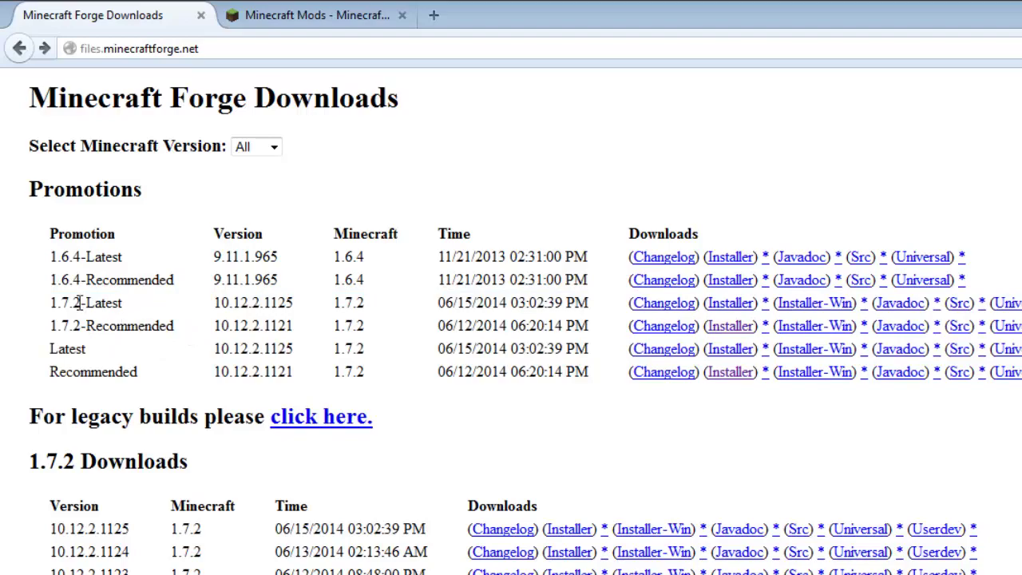
left_click(730, 326)
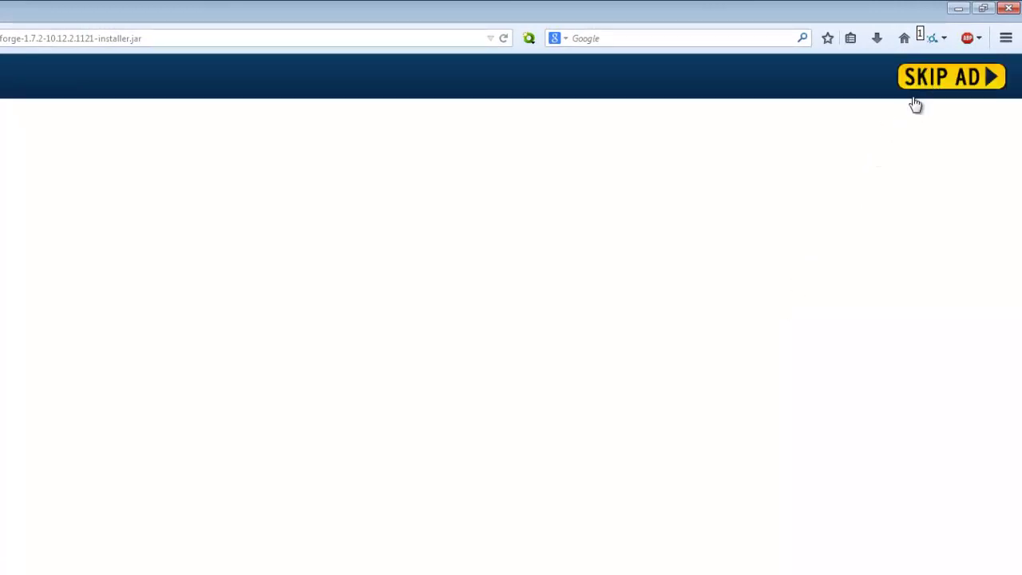
Save forge-1.7.2-10.12.2.1121-installer.jar and run it from Firefox's downloads list
left_click(254, 404)
left_click(878, 42)
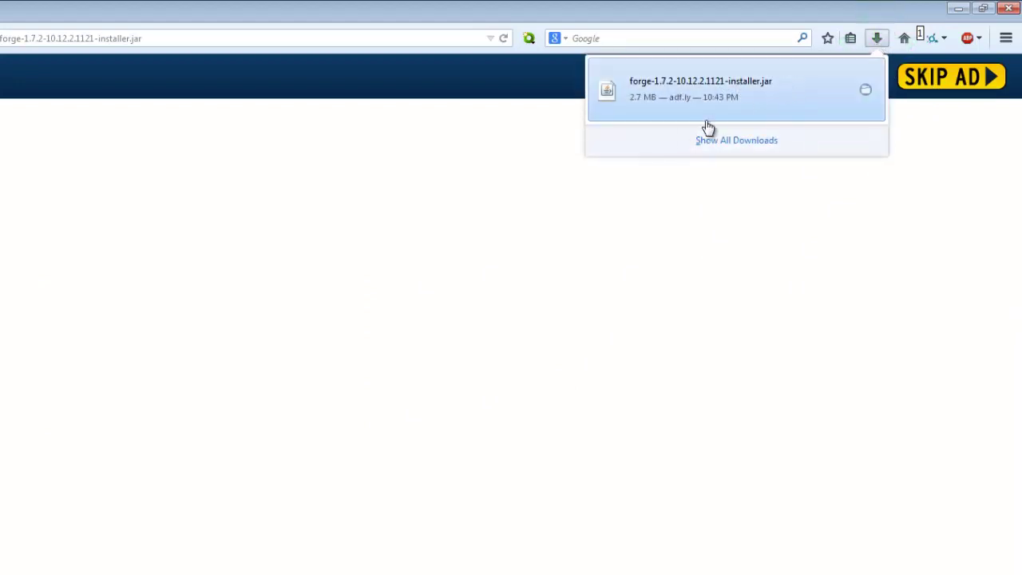
left_click(679, 99)
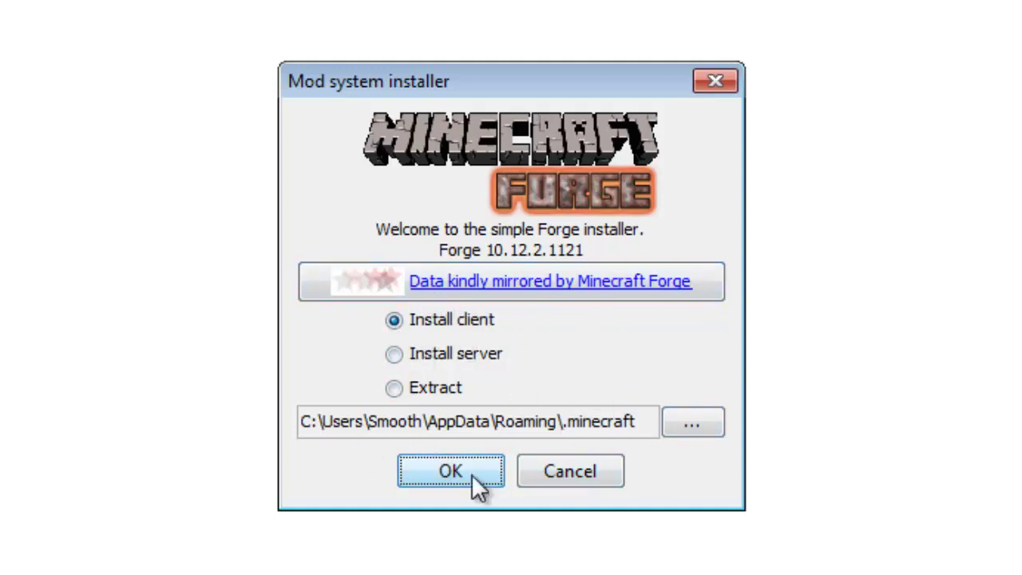
Install the Forge 10.12.2.1121 client into .minecraft and dismiss the Complete message
left_click(471, 473)
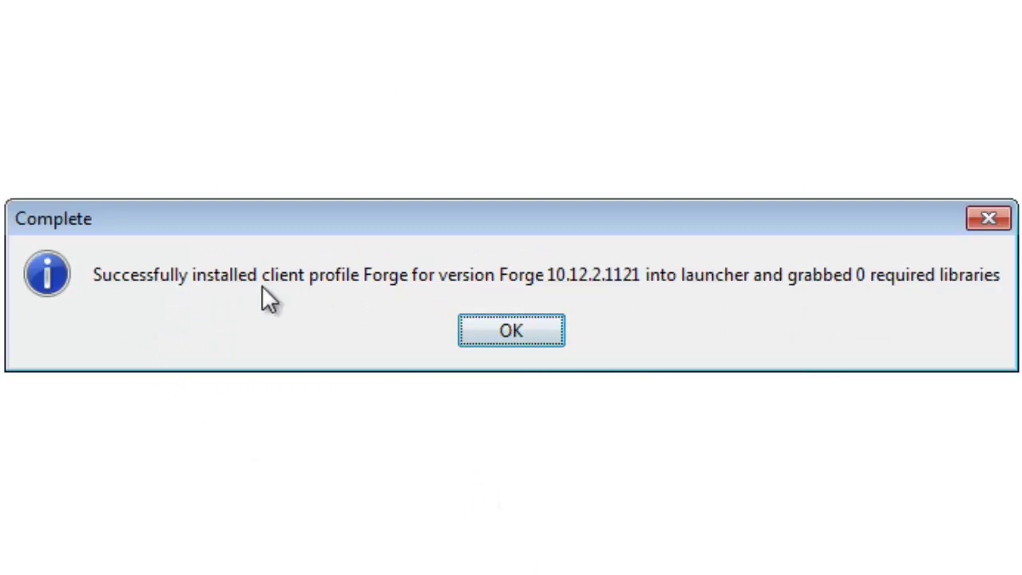
left_click(522, 337)
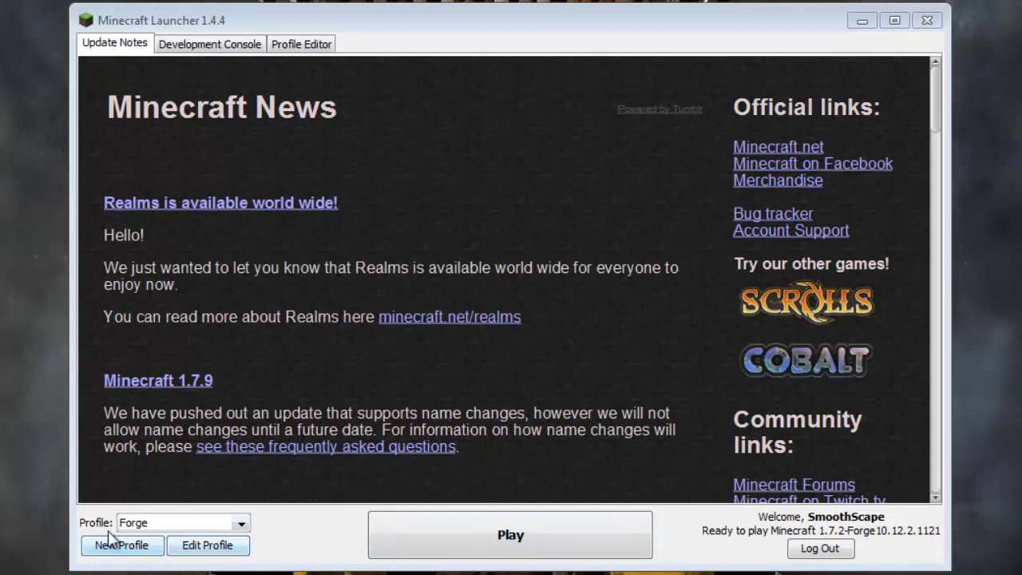
Set the Forge profile's version to release 1.7.2, save it, and launch the game
left_click(226, 548)
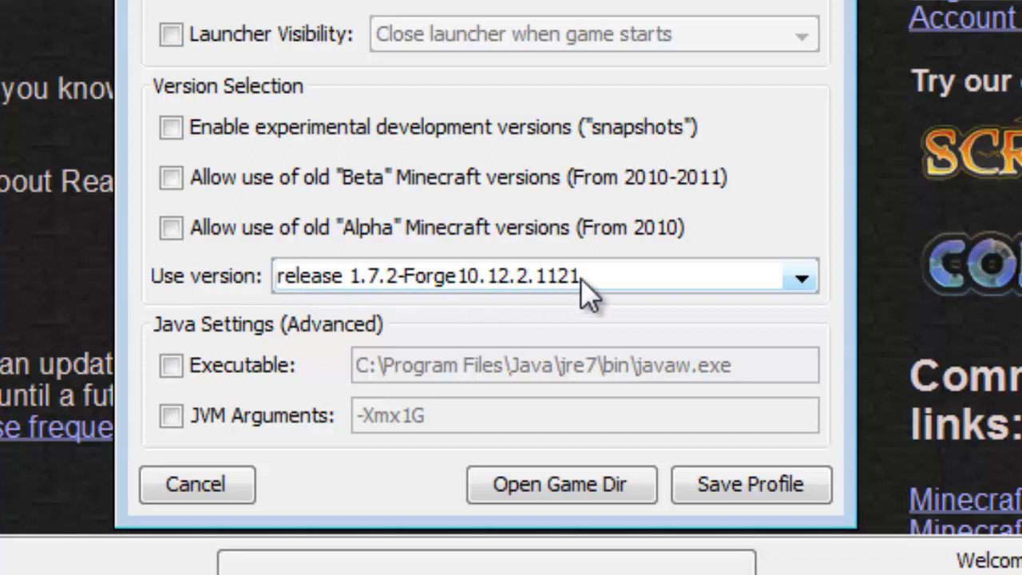
left_click(471, 283)
scroll(602, 395, "up", 5)
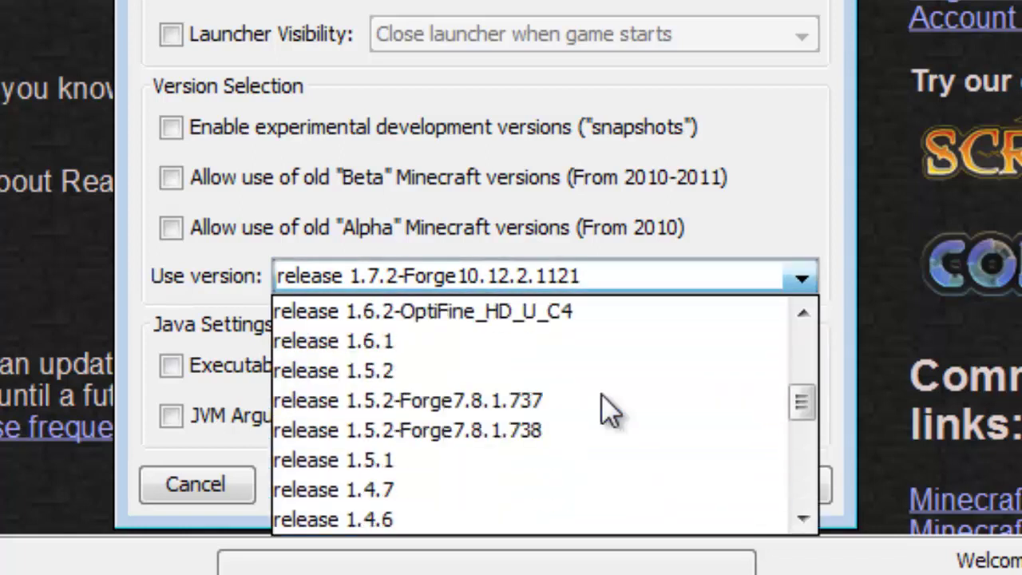
scroll(603, 407, "up", 3)
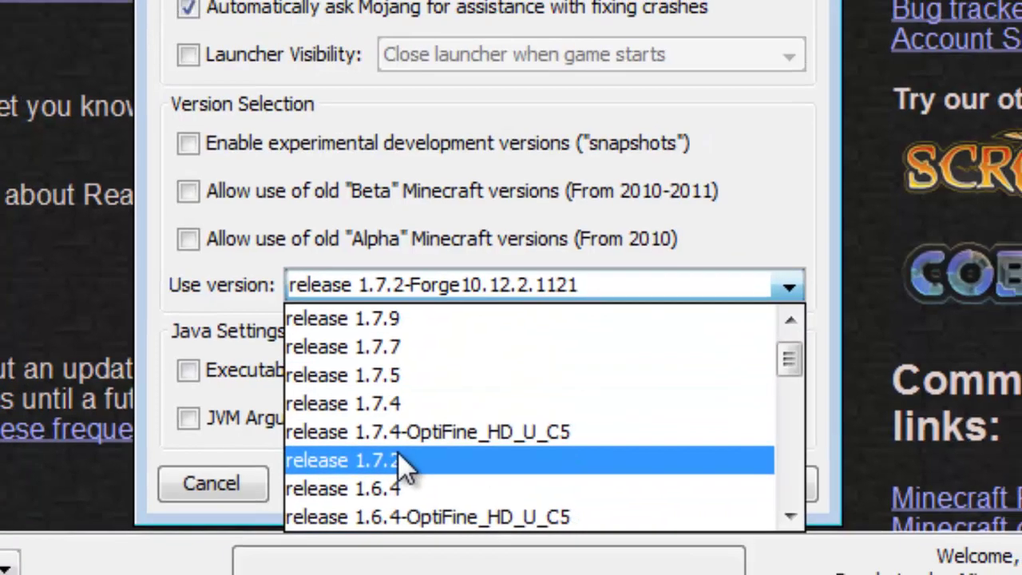
left_click(395, 460)
left_click(726, 484)
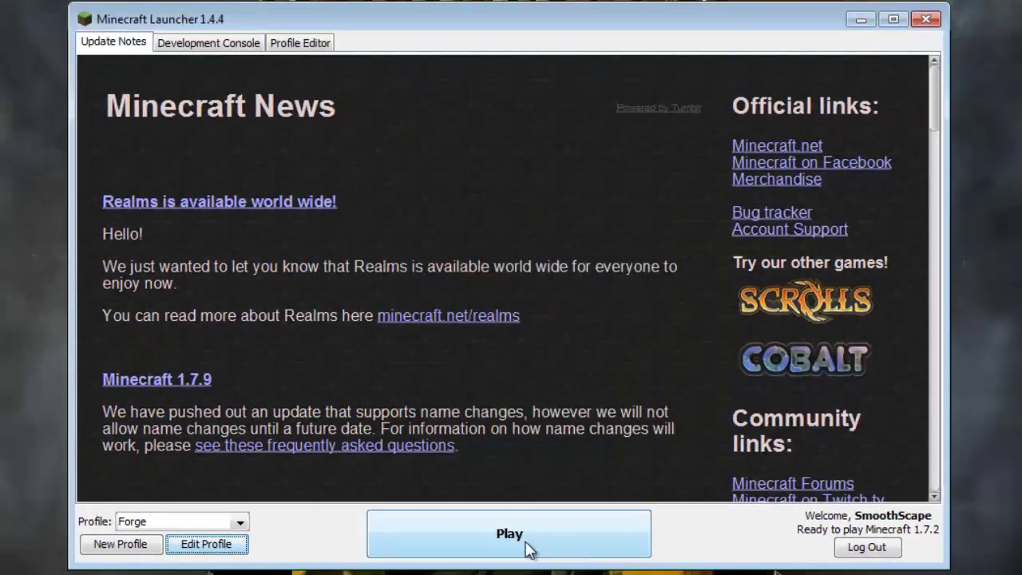
left_click(527, 547)
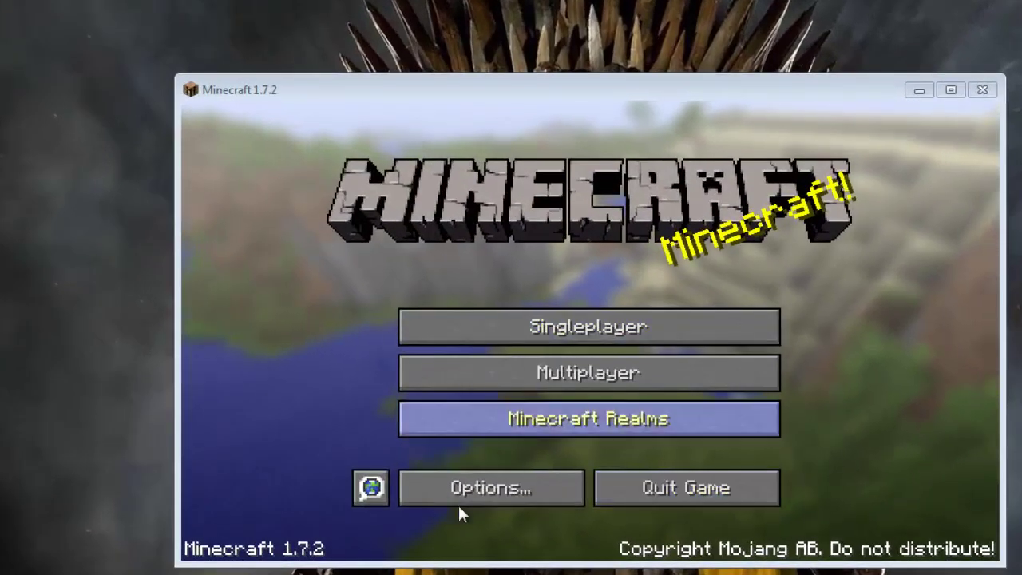
Open the resource pack folder from Options, go up to .minecraft, and enlarge the window
left_click(512, 495)
left_click(460, 466)
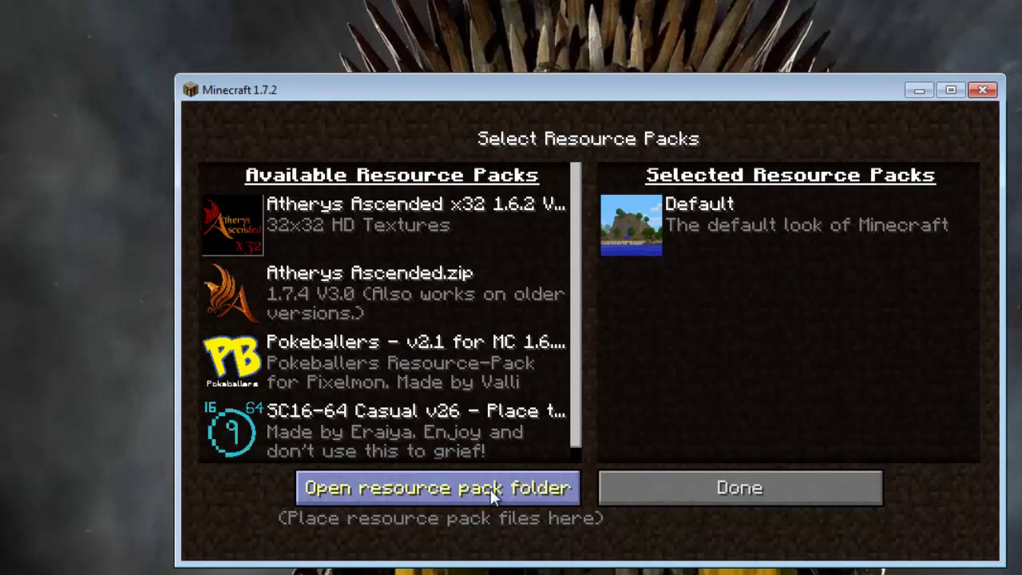
left_click(490, 489)
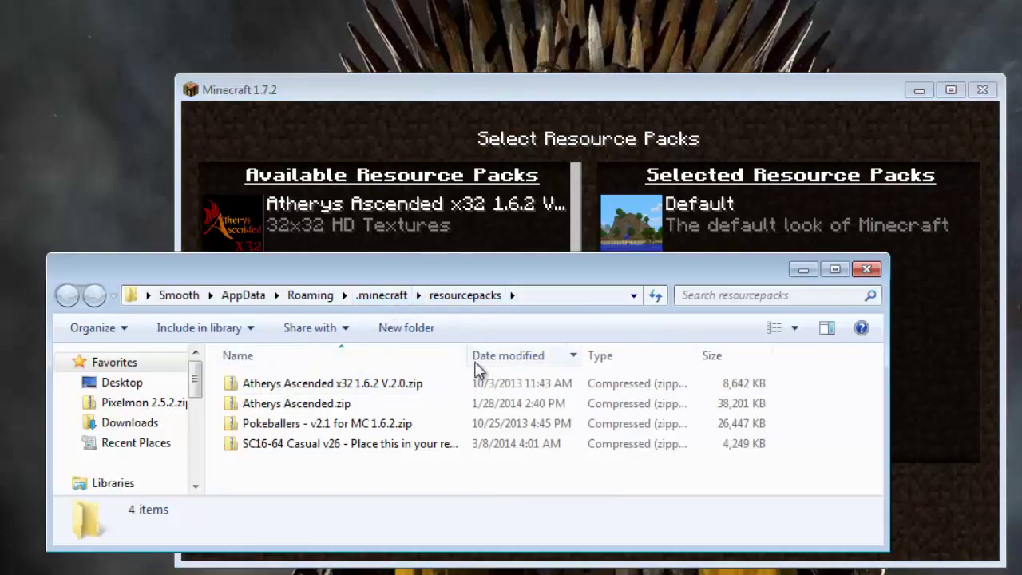
left_click(379, 297)
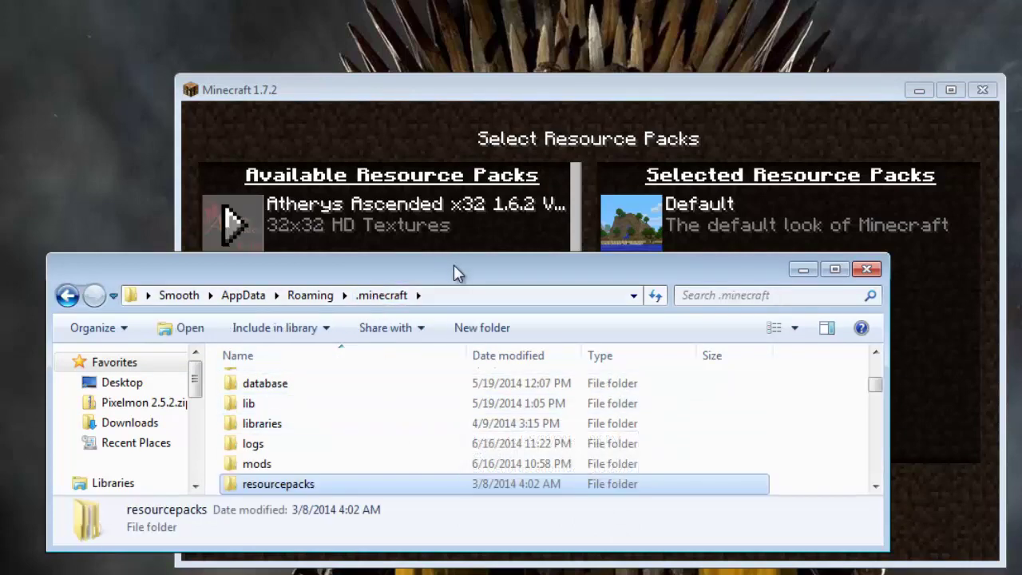
left_click_drag(455, 256, 455, 0)
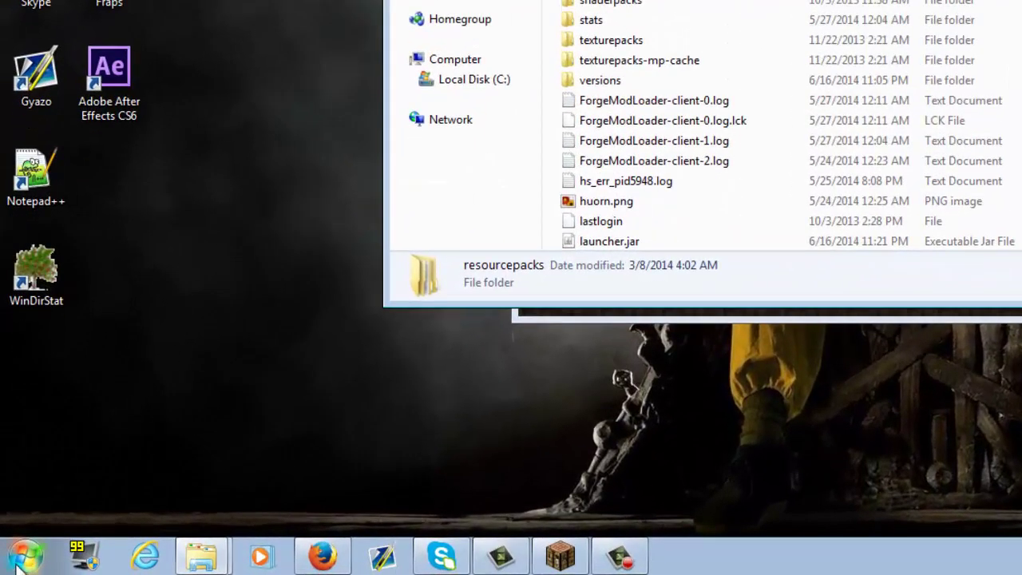
Search %appdata% and open Roaming > .minecraft in a full-height Explorer window
left_click(25, 557)
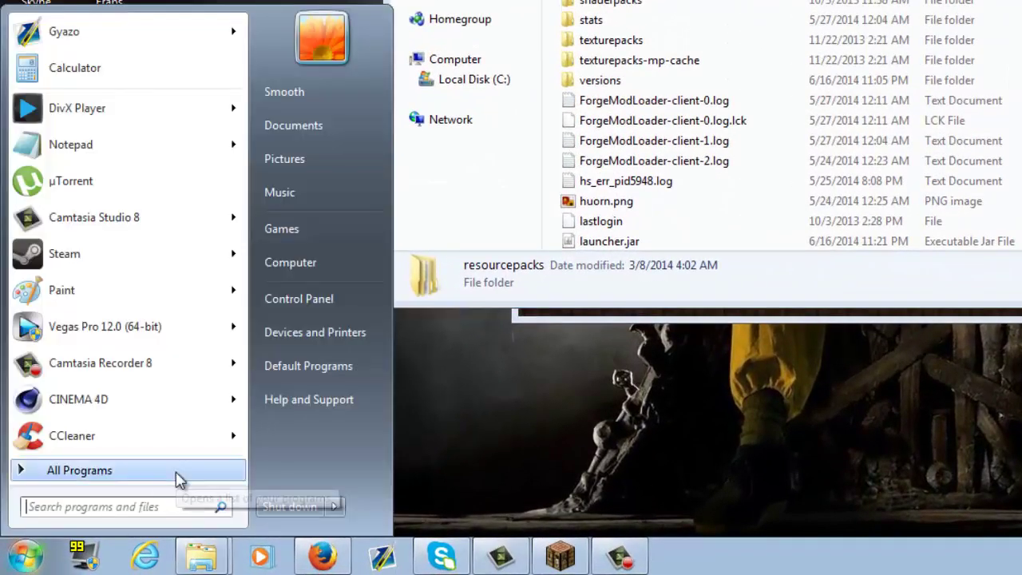
type("%appda")
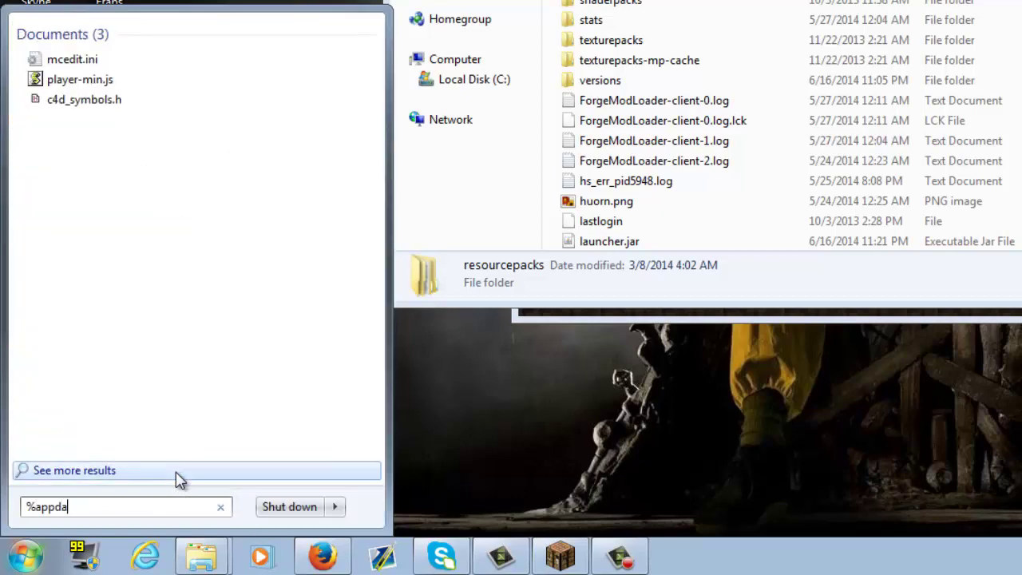
type("ta%")
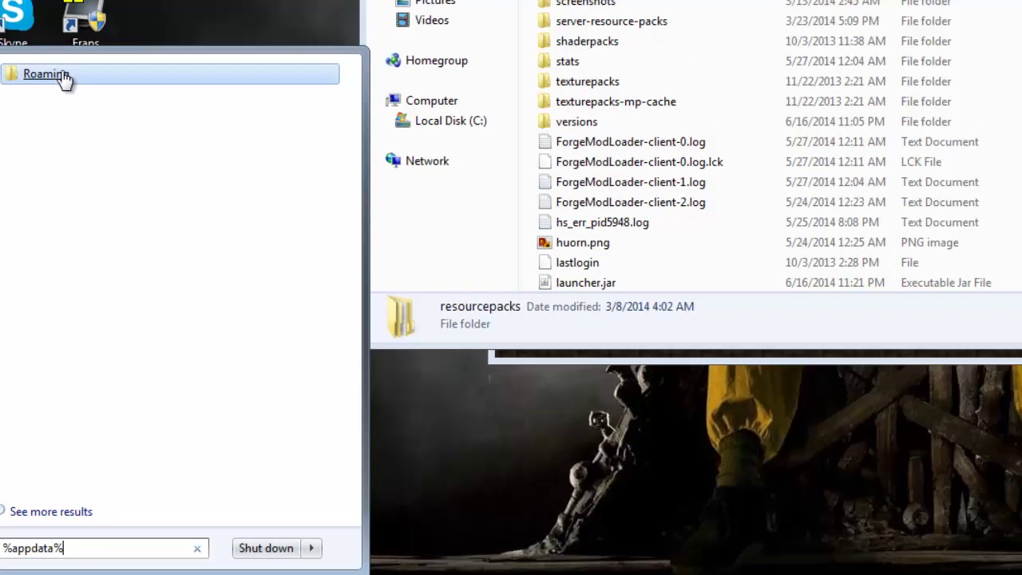
left_click(88, 38)
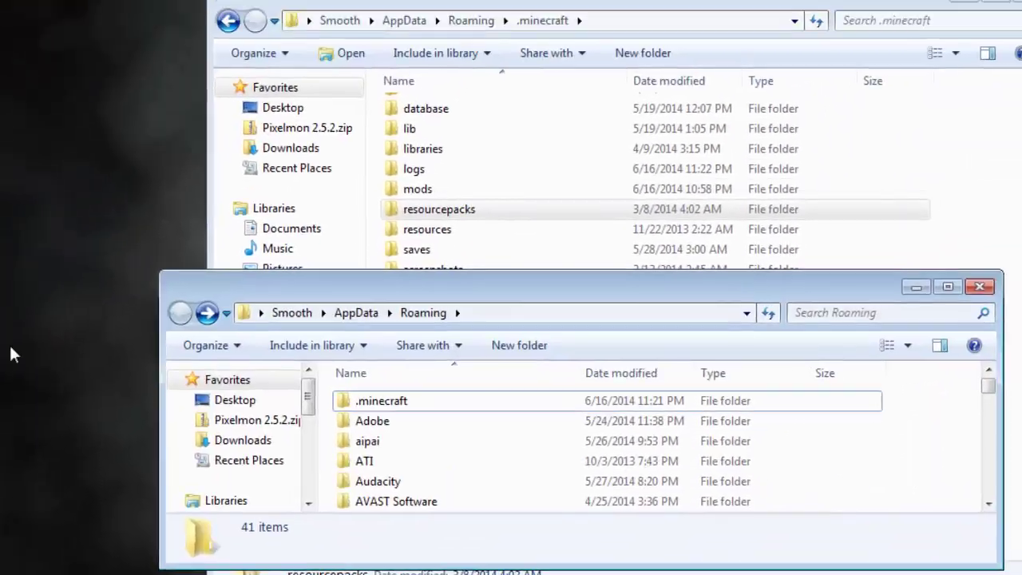
double_click(380, 403)
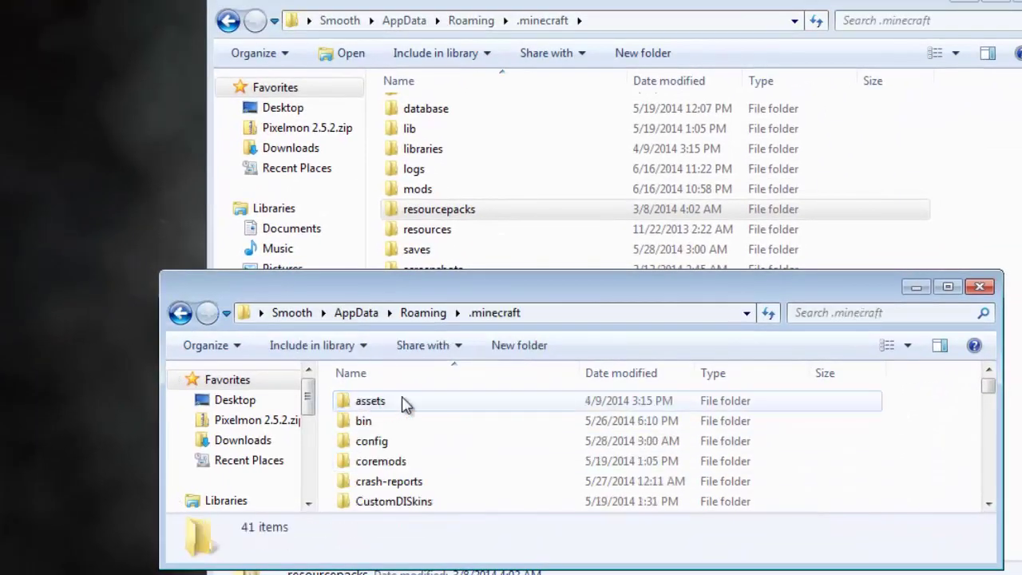
left_click_drag(547, 271, 543, 2)
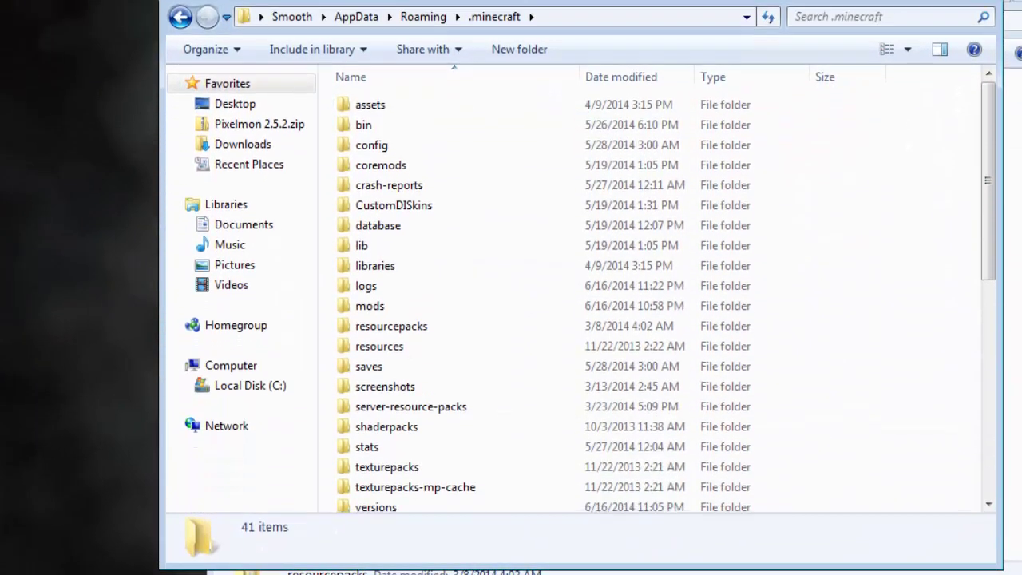
Open the mods folder and drag [1.7.2]DamageIndicatorsMod-3.1.1.jar from the desktop into it
left_click(370, 317)
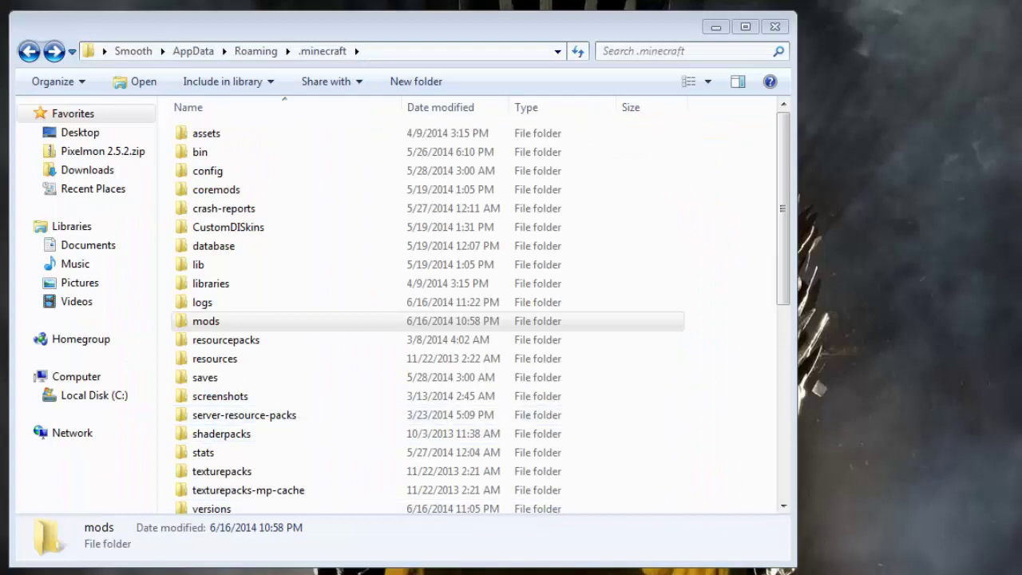
left_click(201, 322)
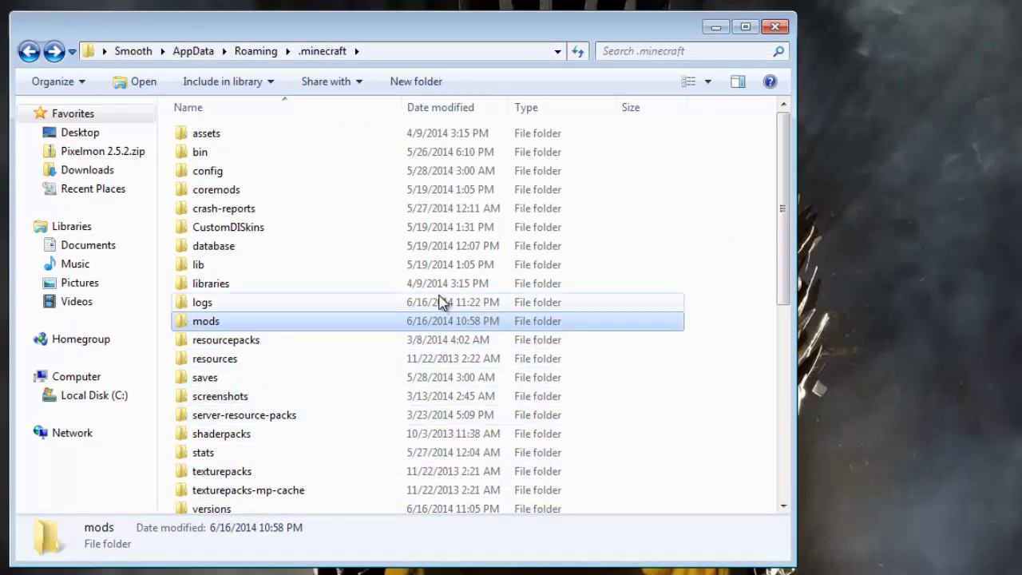
double_click(208, 322)
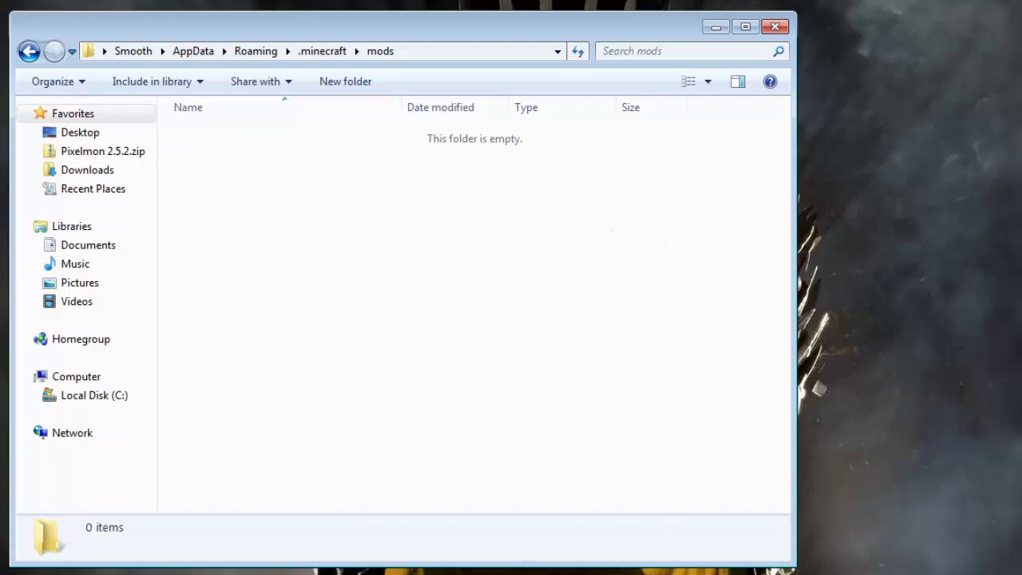
left_click_drag(1021, 335, 958, 232)
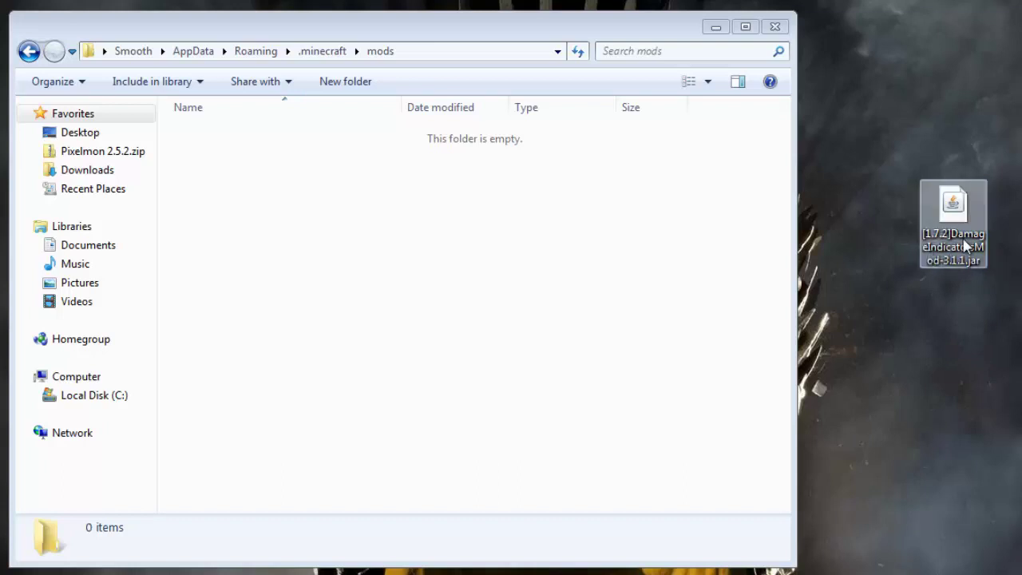
left_click_drag(958, 219, 271, 223)
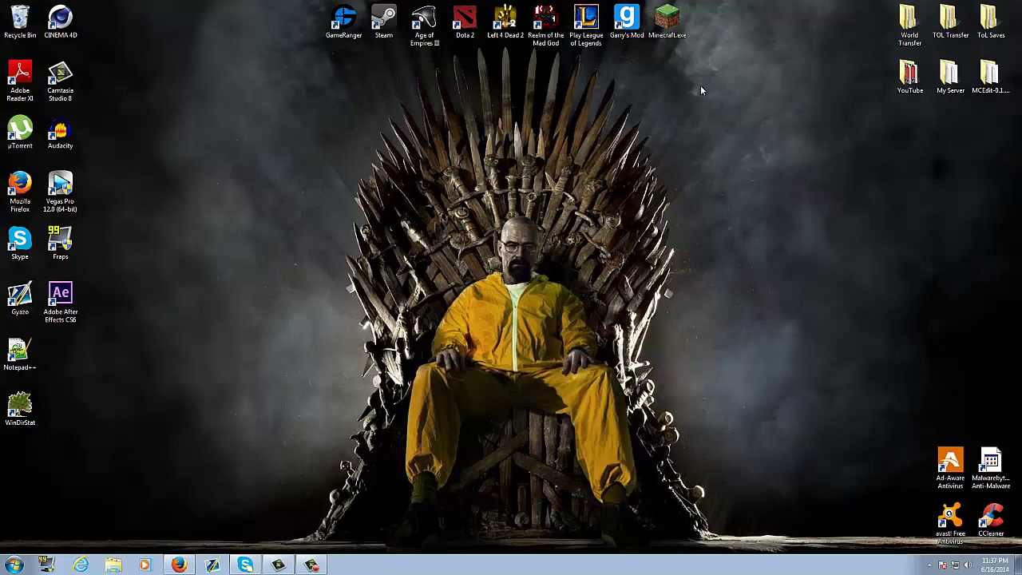
Reopen the launcher, switch the Forge profile to release 1.7.2-Forge10.12.2.1121, save, and play
double_click(673, 34)
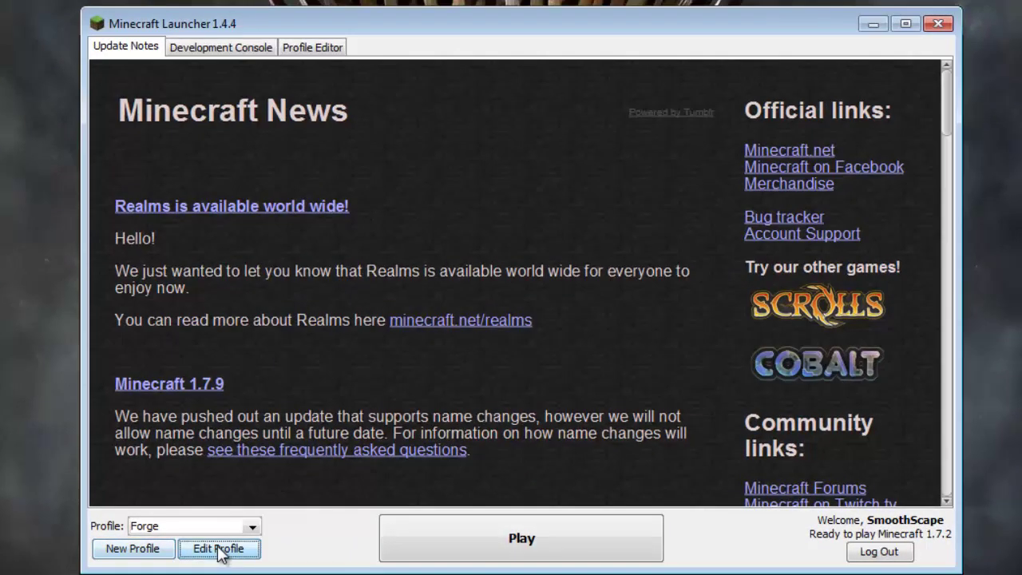
left_click(218, 550)
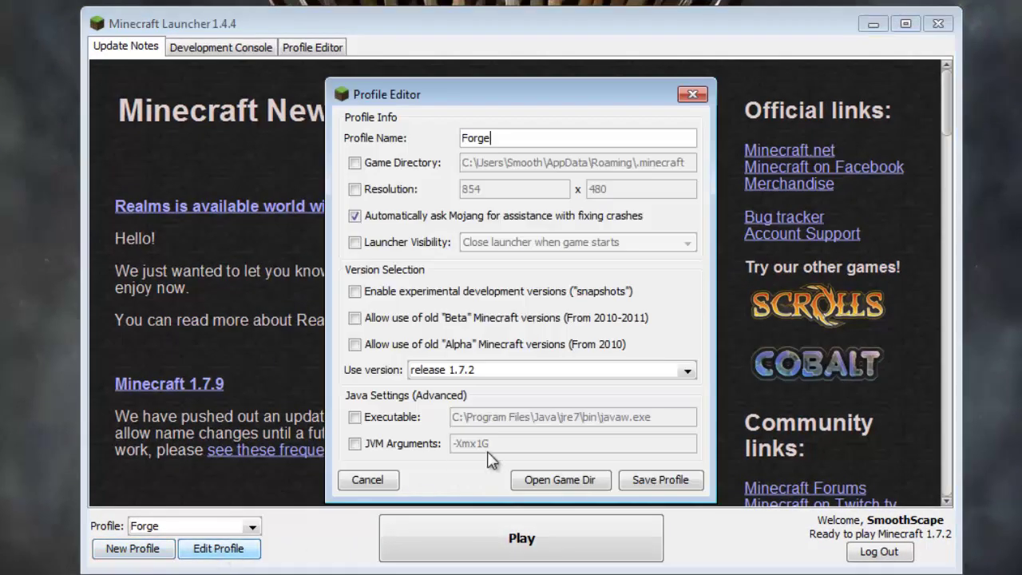
left_click(556, 369)
scroll(568, 459, "down", 5)
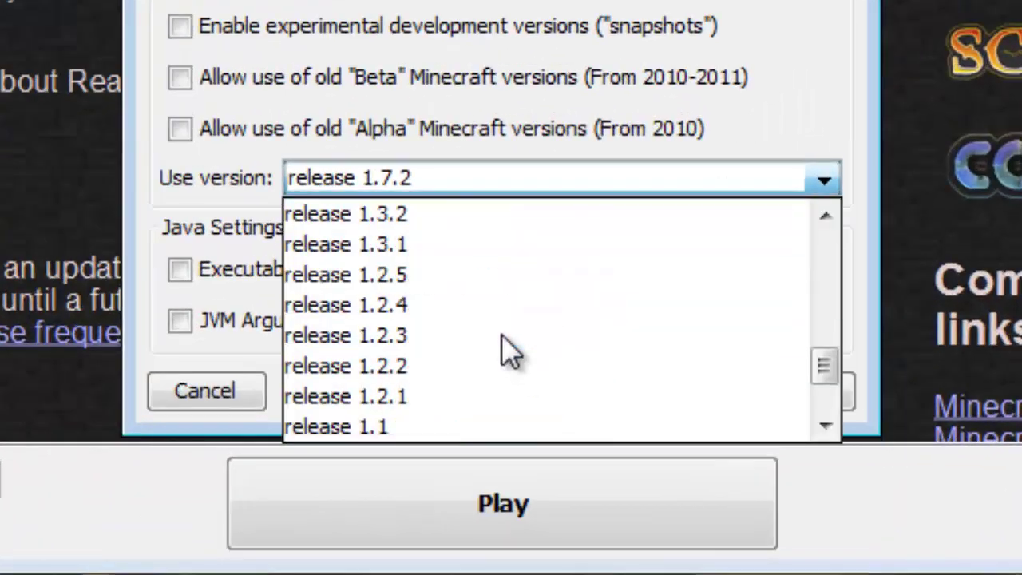
scroll(511, 351, "down", 2)
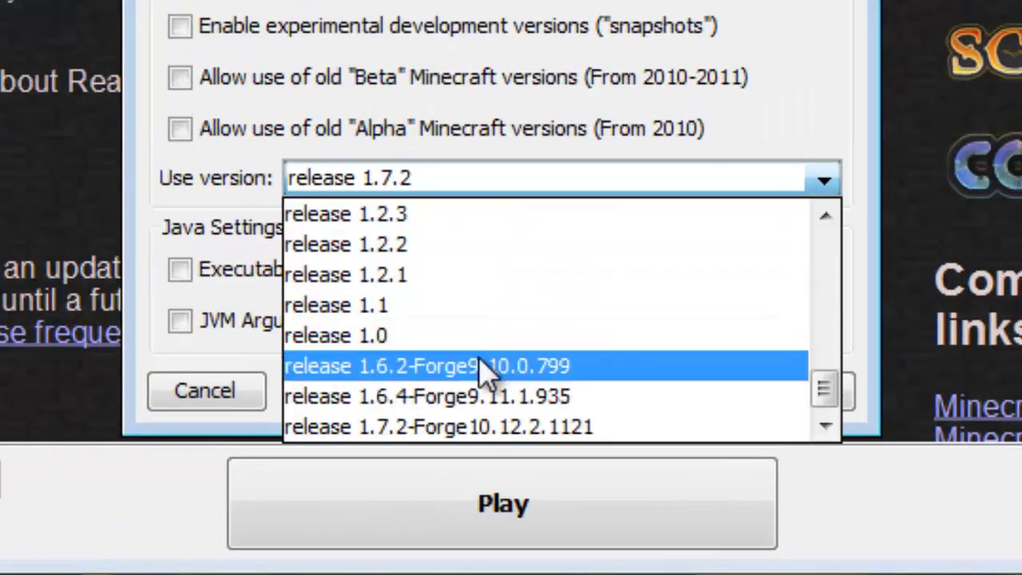
left_click(488, 429)
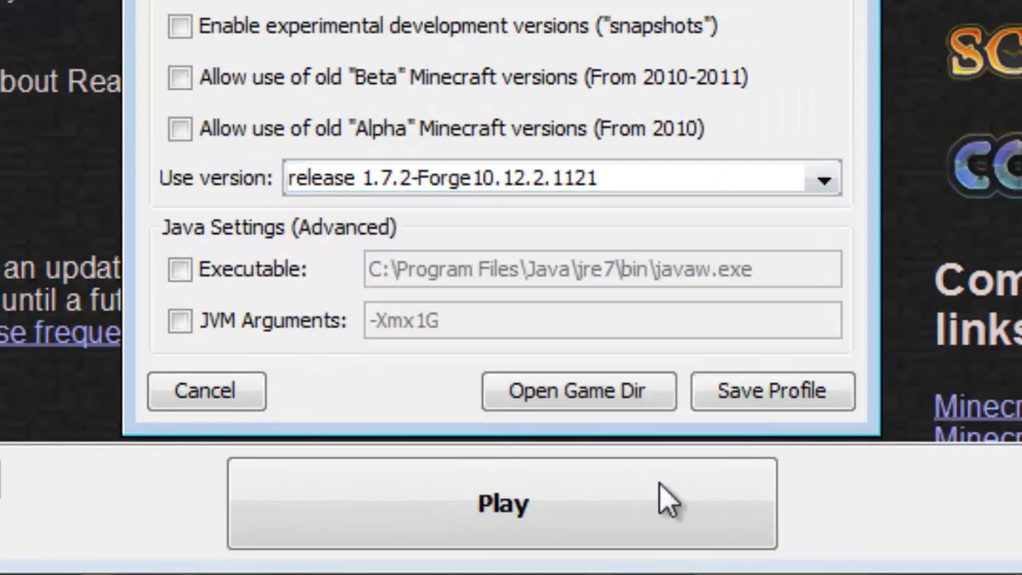
left_click(744, 403)
left_click(557, 520)
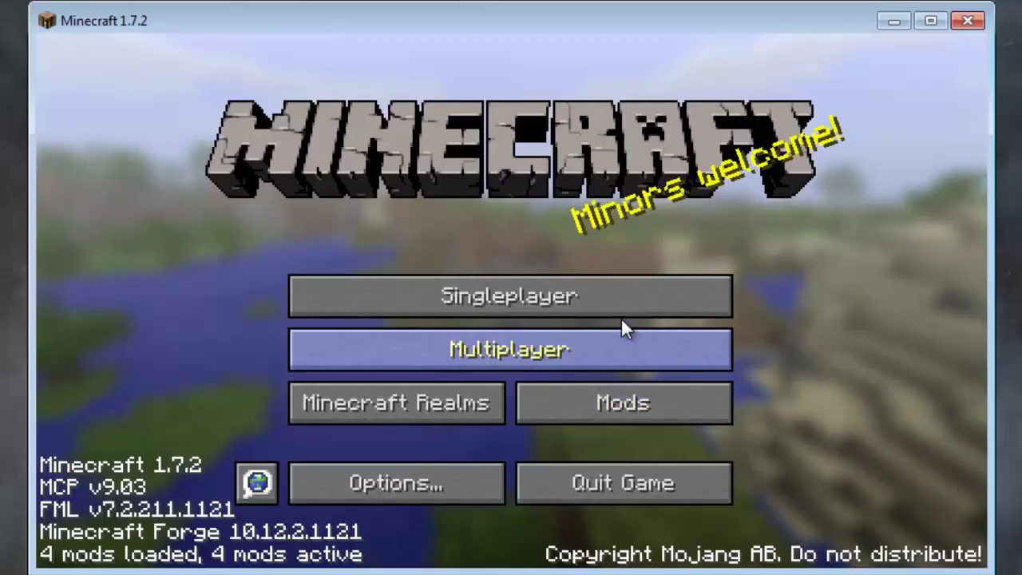
Create a new singleplayer world with the game mode set to Creative
left_click(616, 310)
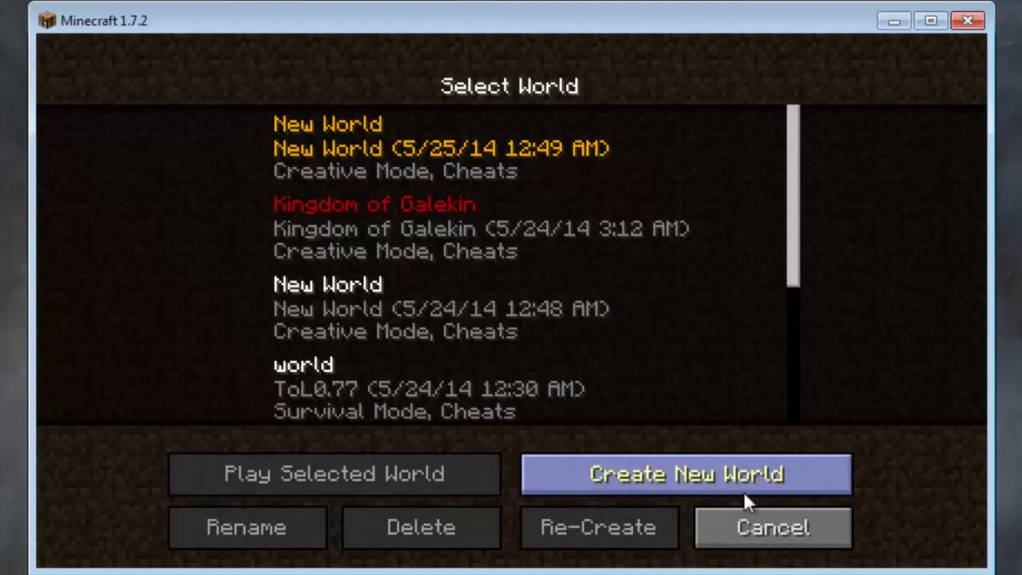
left_click(746, 481)
left_click(585, 309)
left_click(593, 310)
left_click(428, 533)
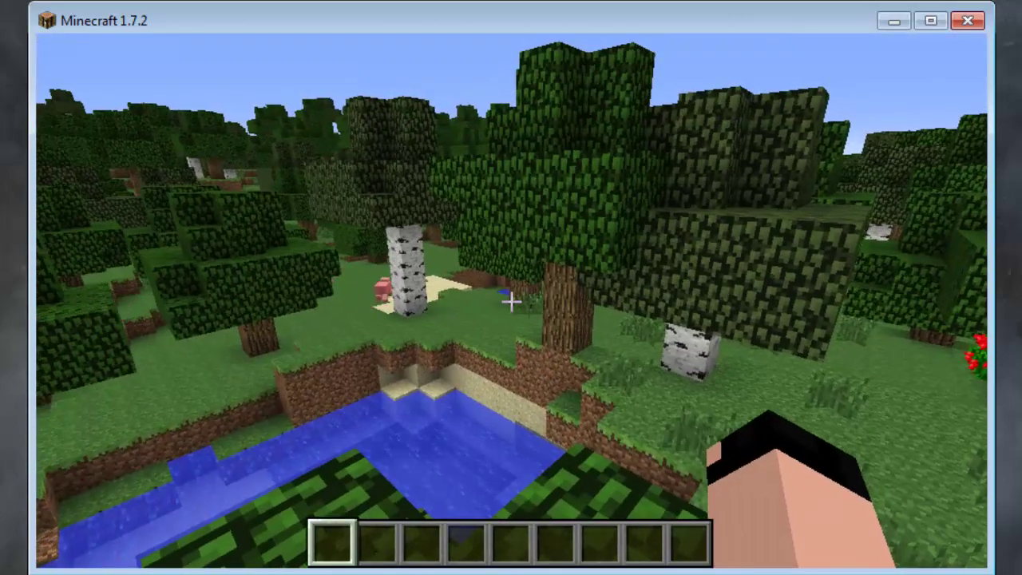
Walk past the birch trees to a pig until its Pig 10/10 health bar appears
key("w")
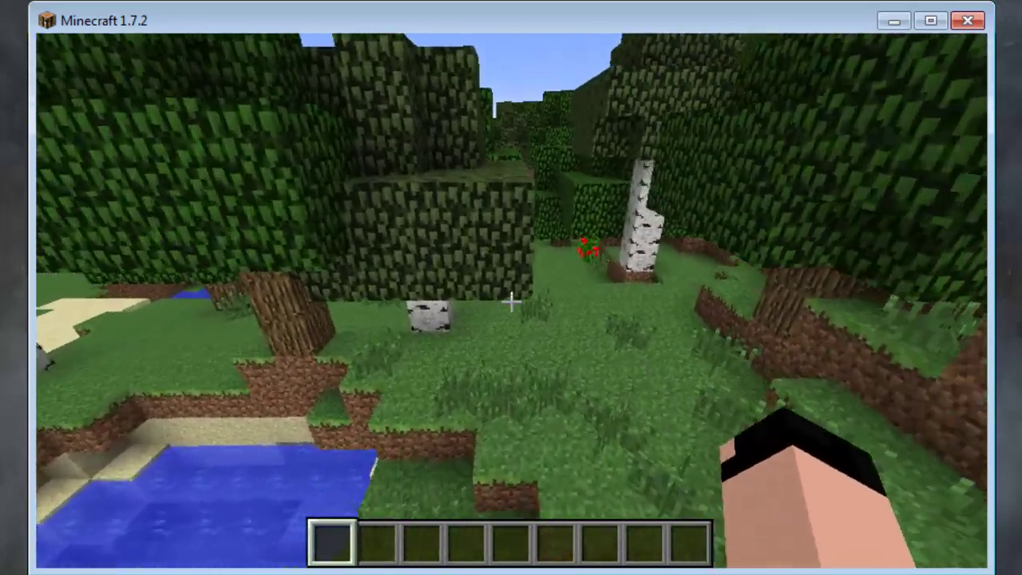
key("w")
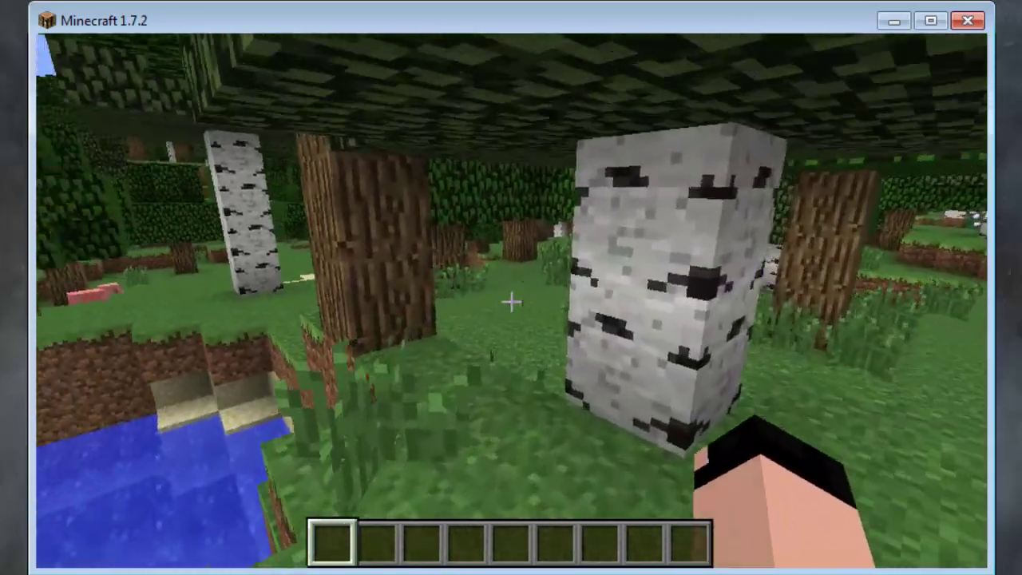
key("w")
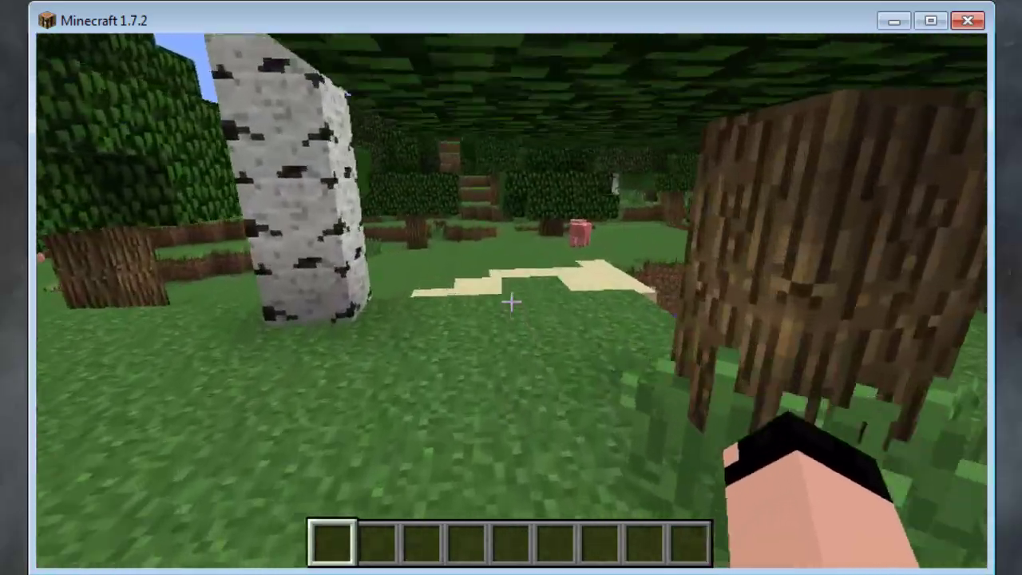
key("w")
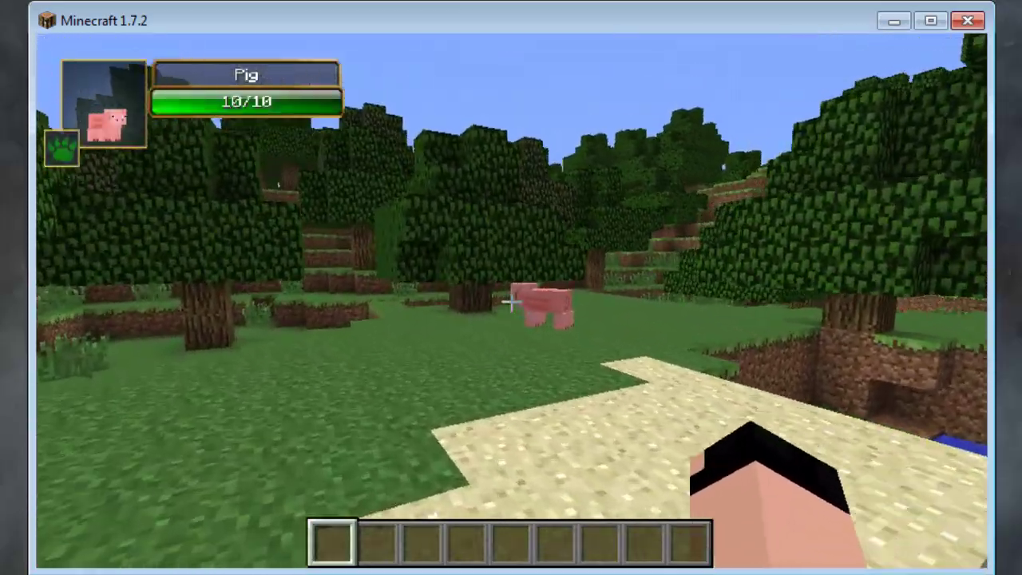
key("w")
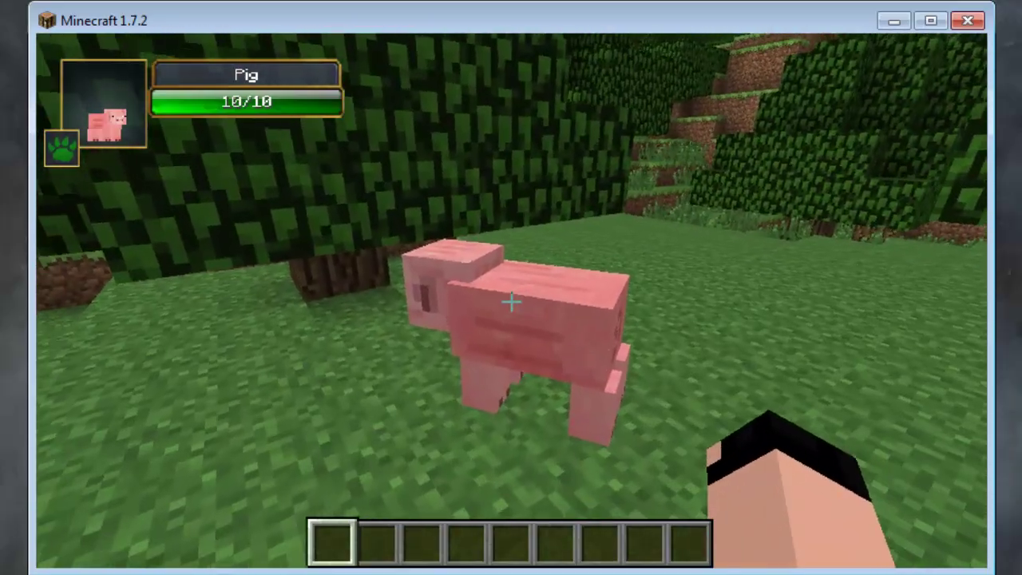
key("w")
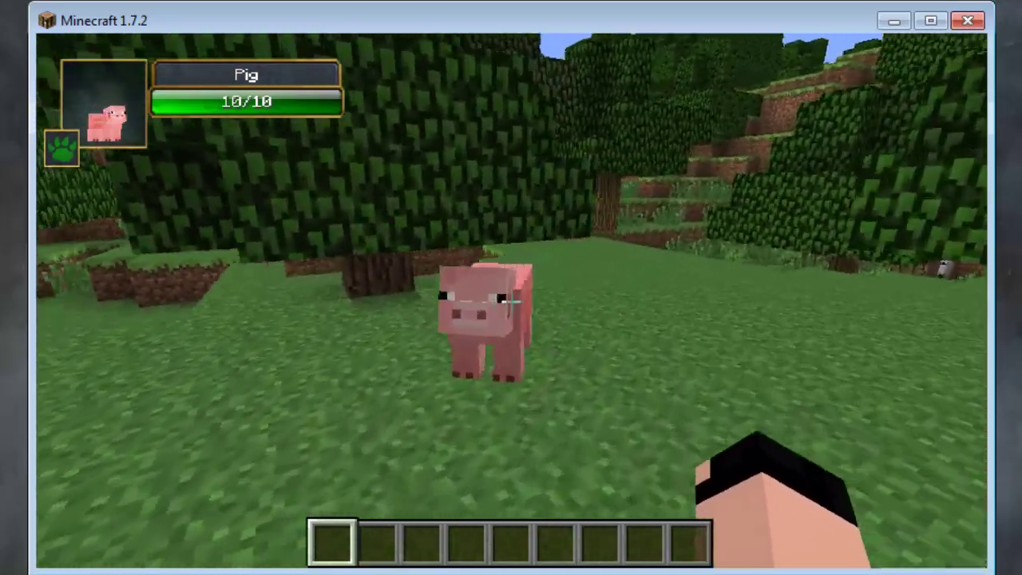